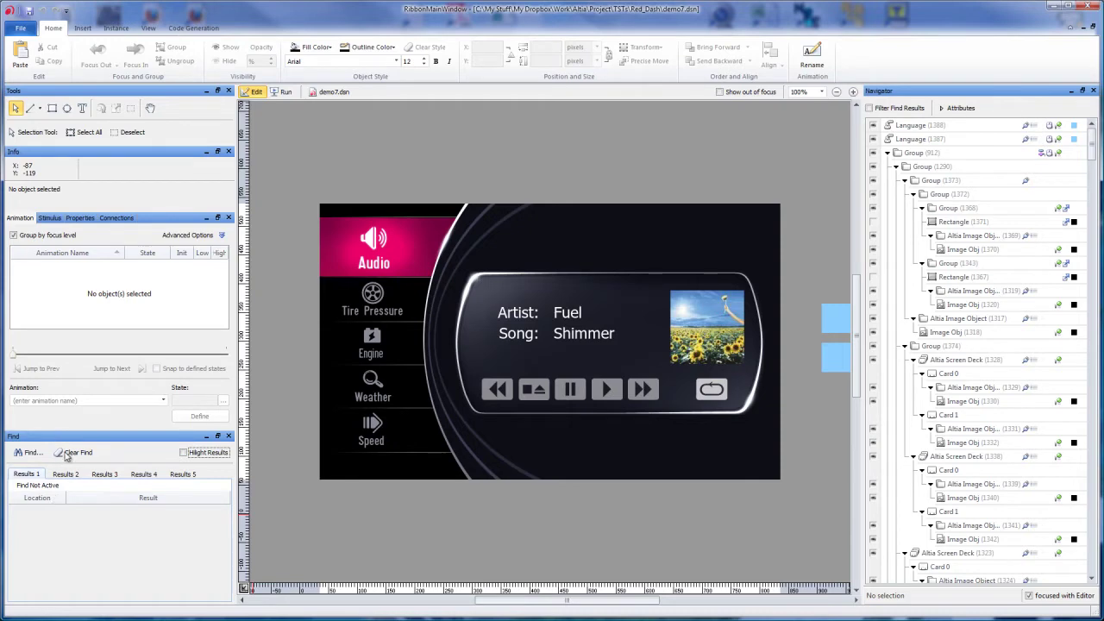
Step: Open the search dialog and enter "deck" as the text to find
left_click_drag(81, 454, 22, 562)
left_click(31, 453)
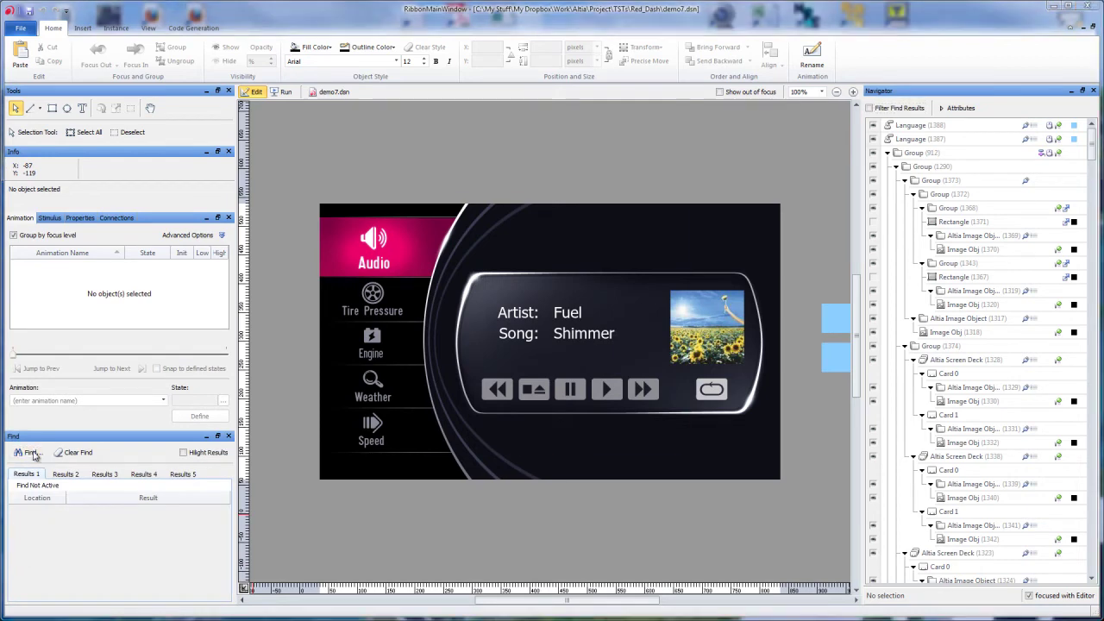
left_click_drag(483, 216, 387, 231)
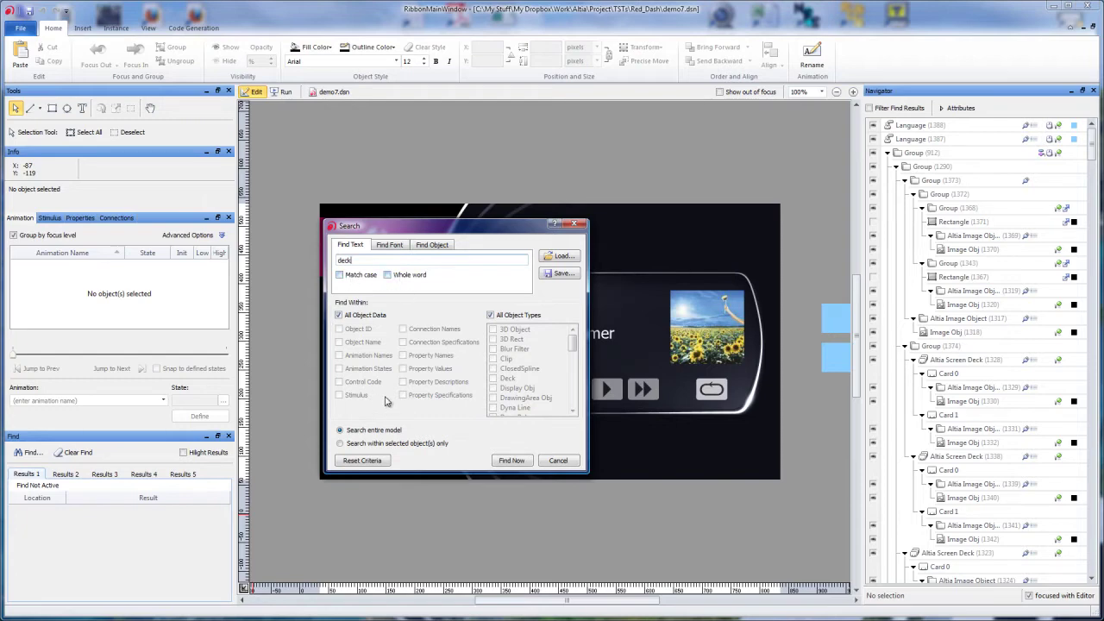
Step: Examine the individual object data and object type filters offered for the text search
left_click(363, 317)
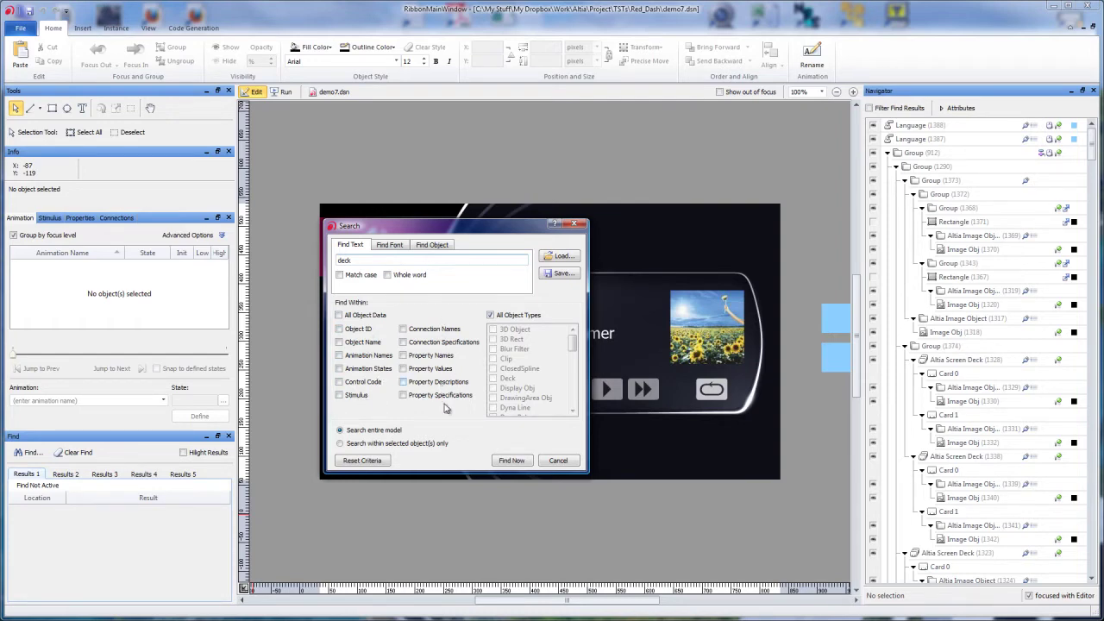
left_click(366, 318)
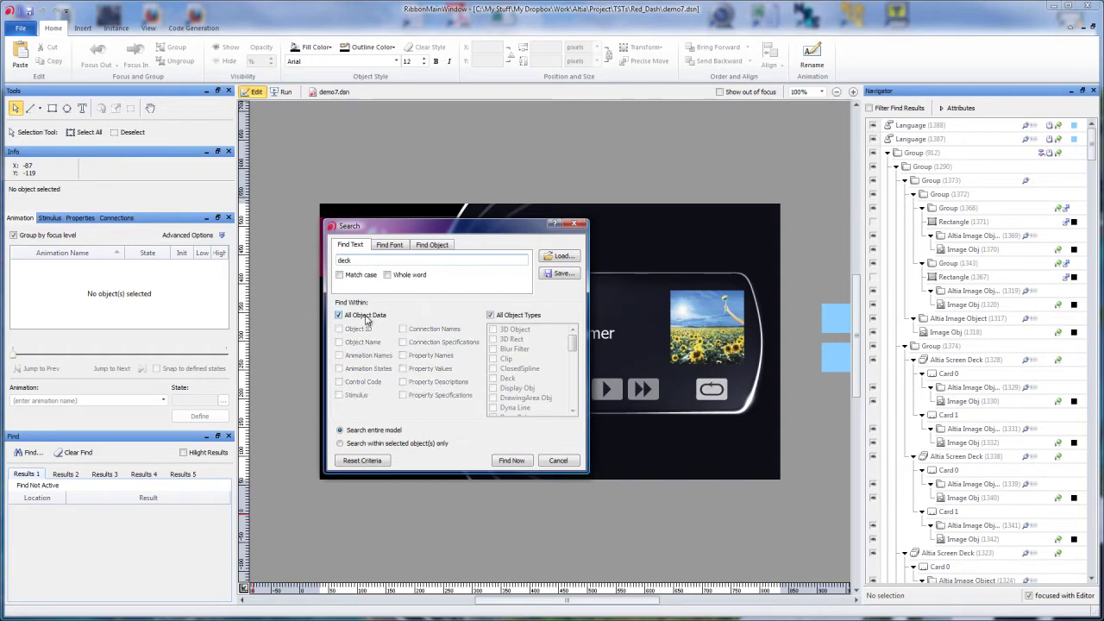
left_click(492, 315)
left_click(575, 360)
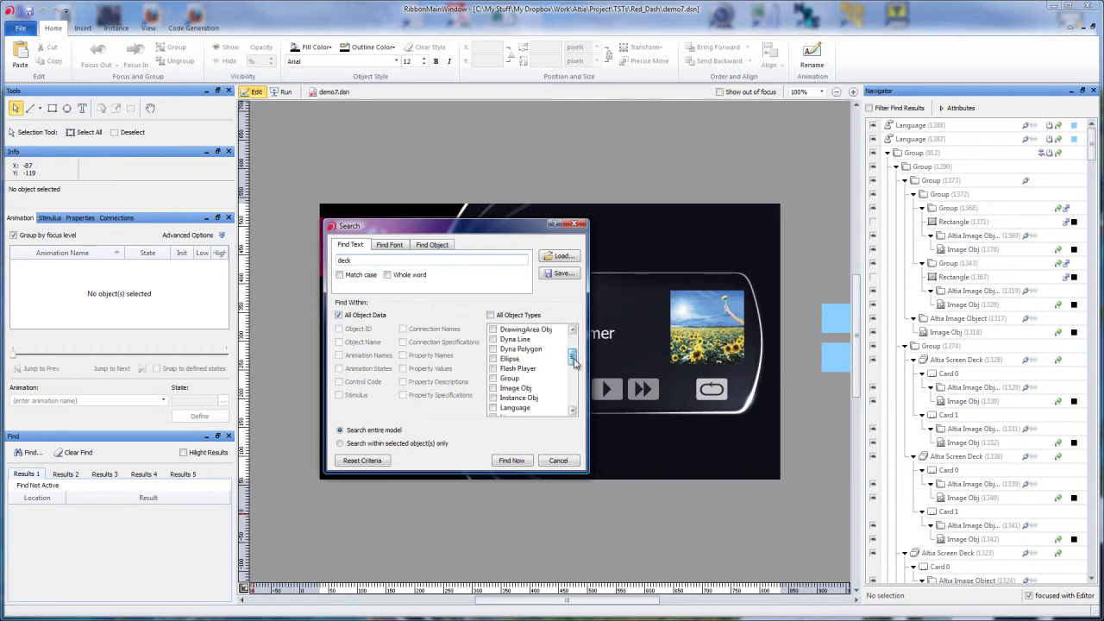
mouse_move(575, 362)
left_mouse_down()
mouse_move(575, 407)
mouse_move(576, 344)
left_mouse_up()
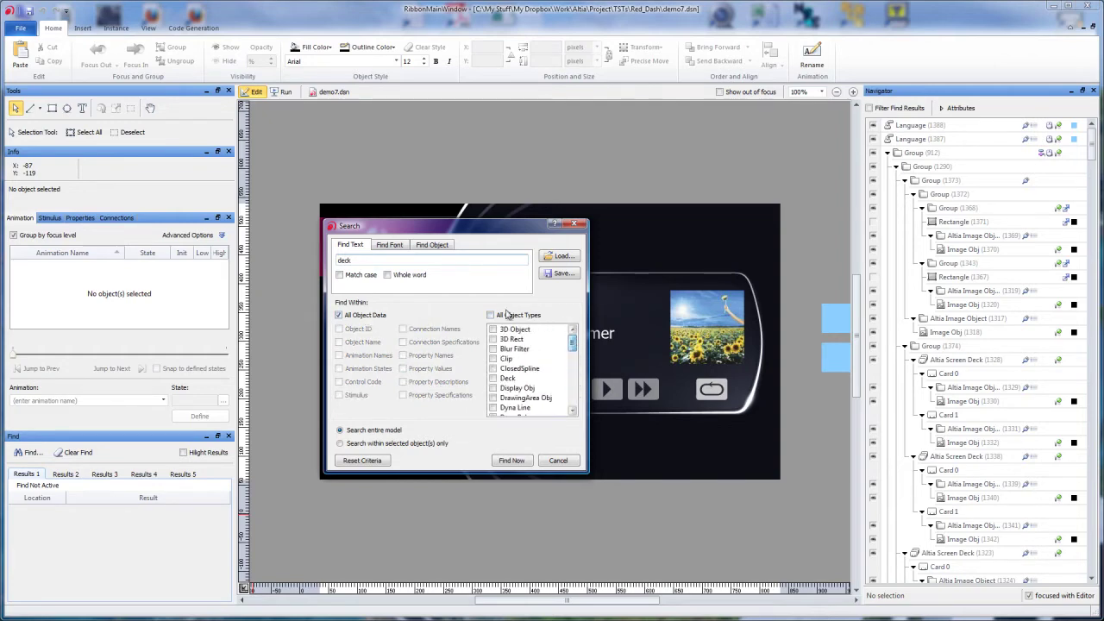
left_click(508, 316)
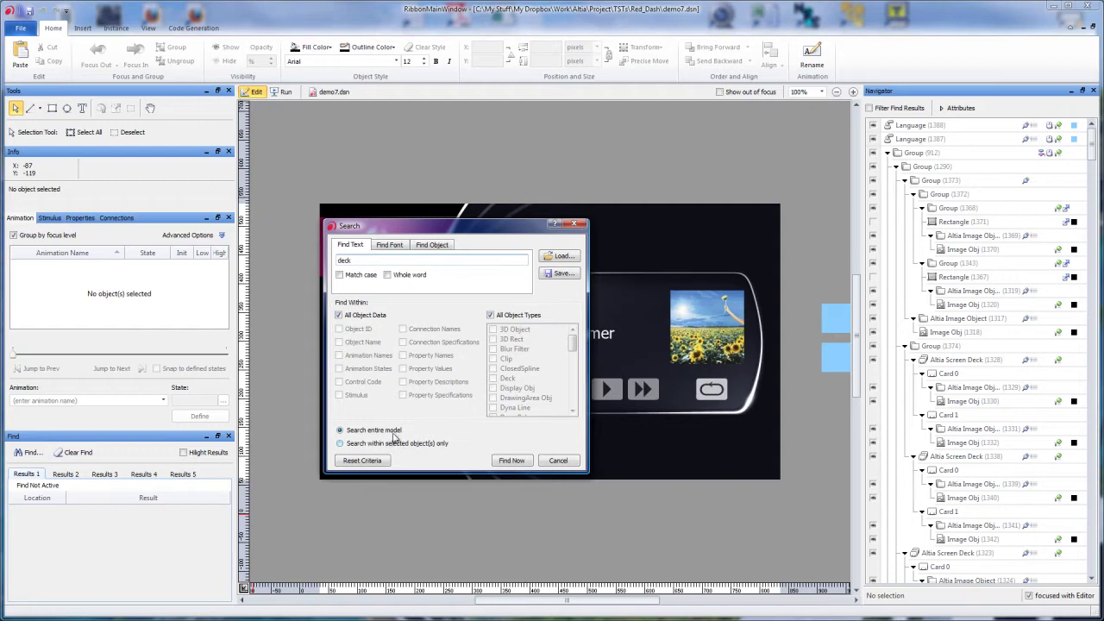
Step: Search the entire model for "deck" in all object data and object types, and browse the results
left_click(512, 461)
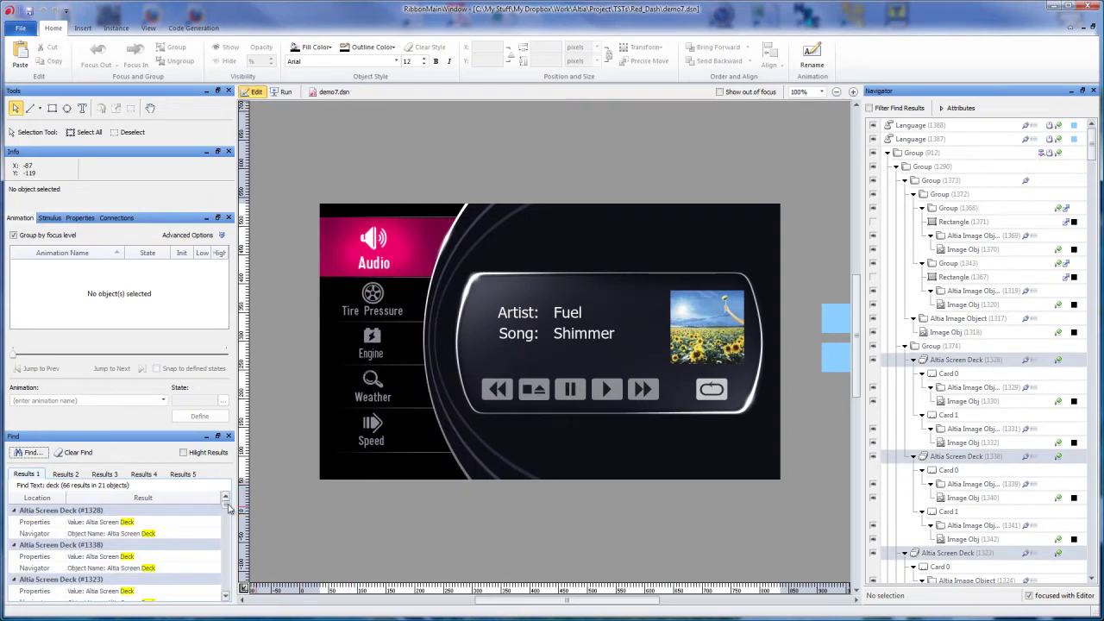
scroll(228, 513, "down", 3)
left_click_drag(229, 513, 227, 533)
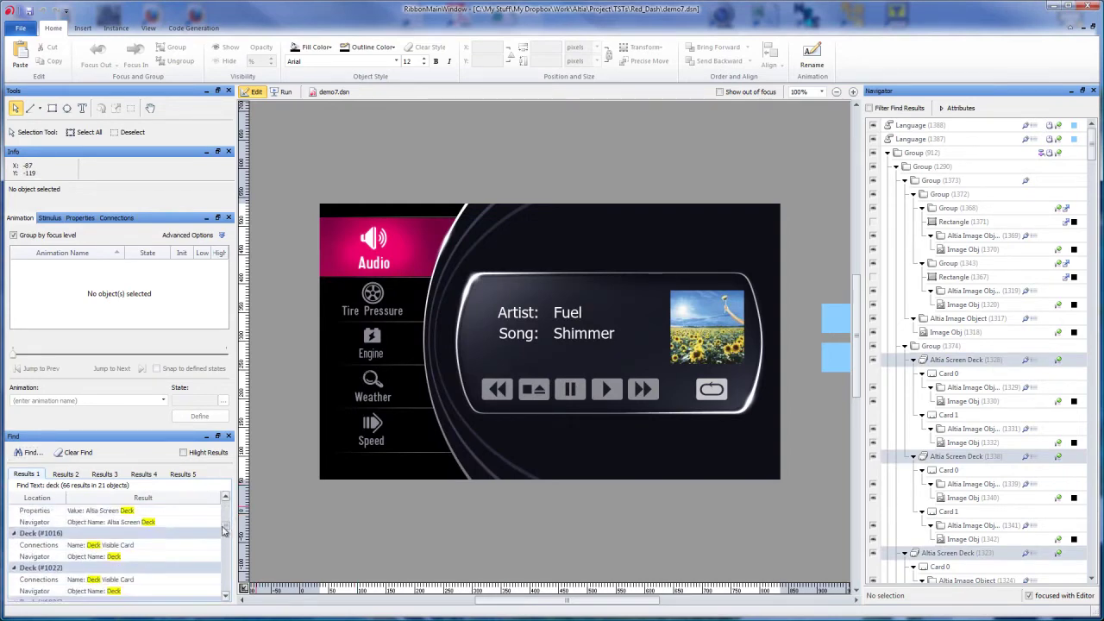
Step: Examine the Connections and Navigator matches of Deck #1016 and Deck #1022 from the search results
left_click(58, 557)
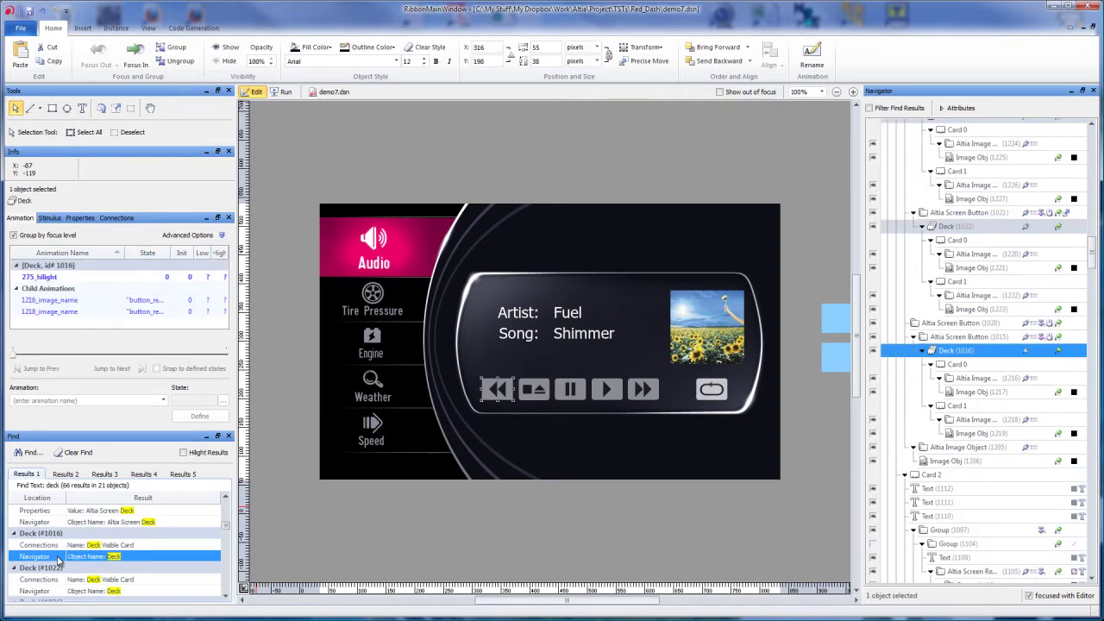
left_click(56, 546)
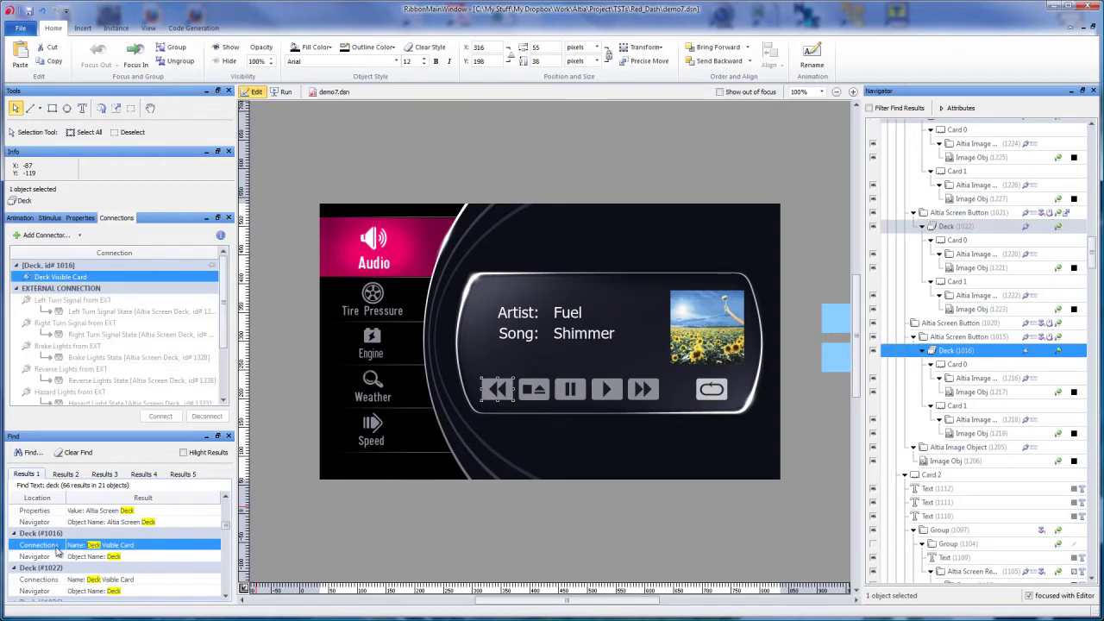
left_click(58, 557)
left_click(54, 546)
left_click(47, 558)
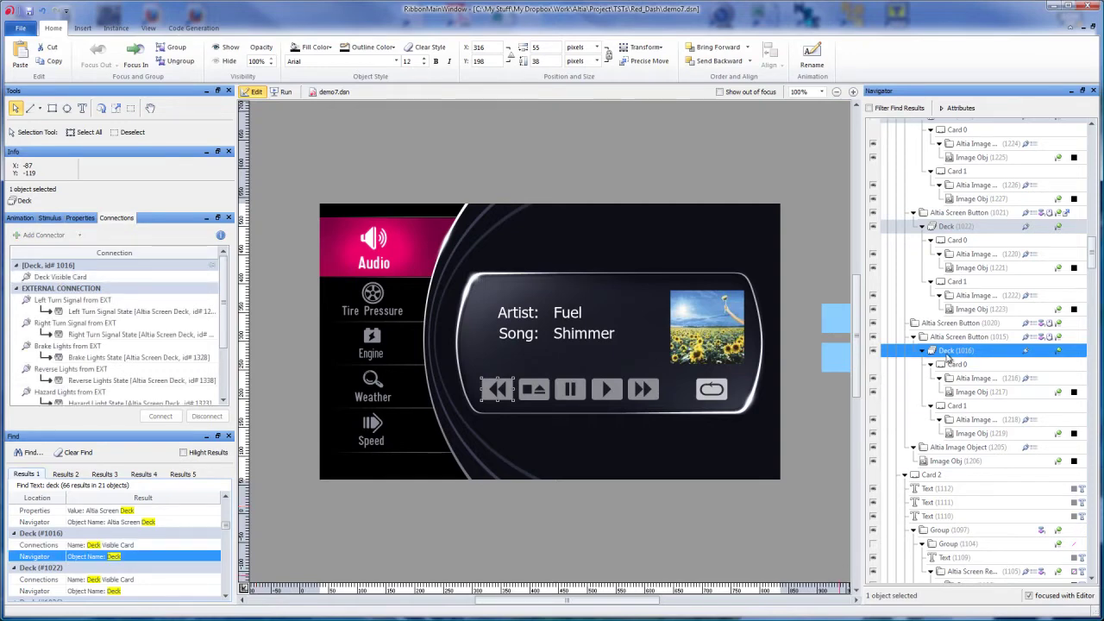
left_click(79, 581)
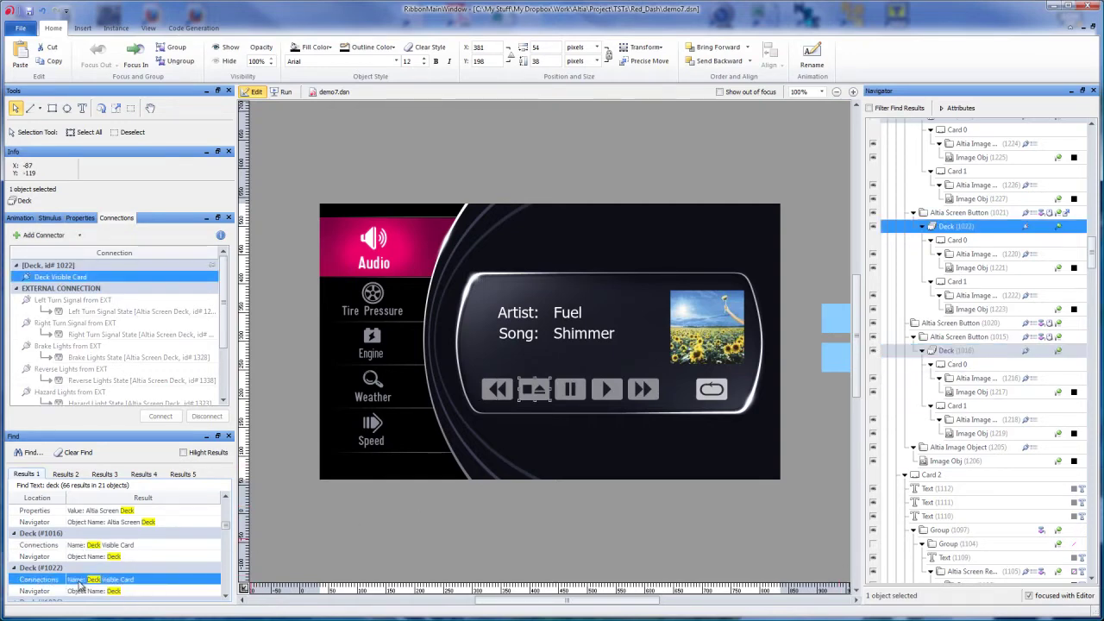
left_click(85, 591)
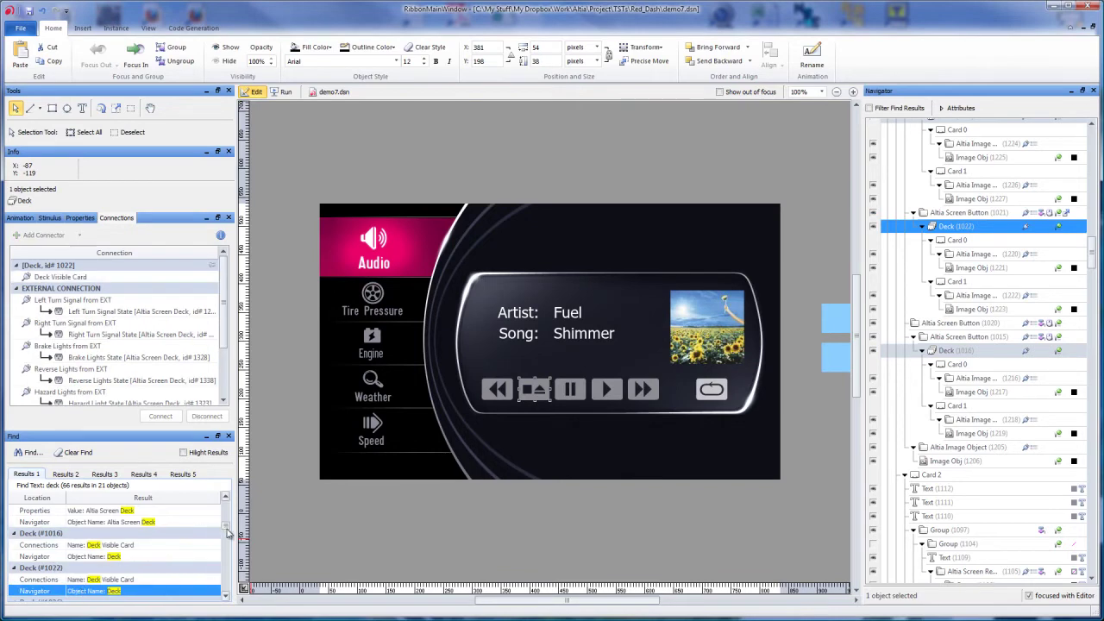
Step: Turn on result highlighting and inspect the "deck" matches for Altia Screen Deck #1013 and Deck #1016
left_click(75, 511)
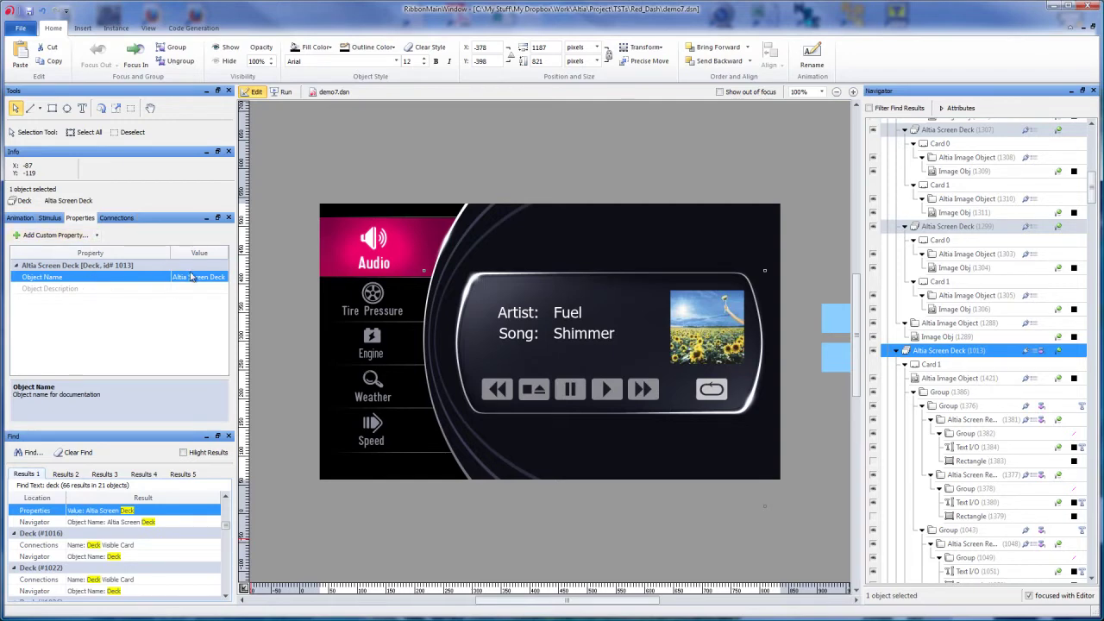
left_click(183, 455)
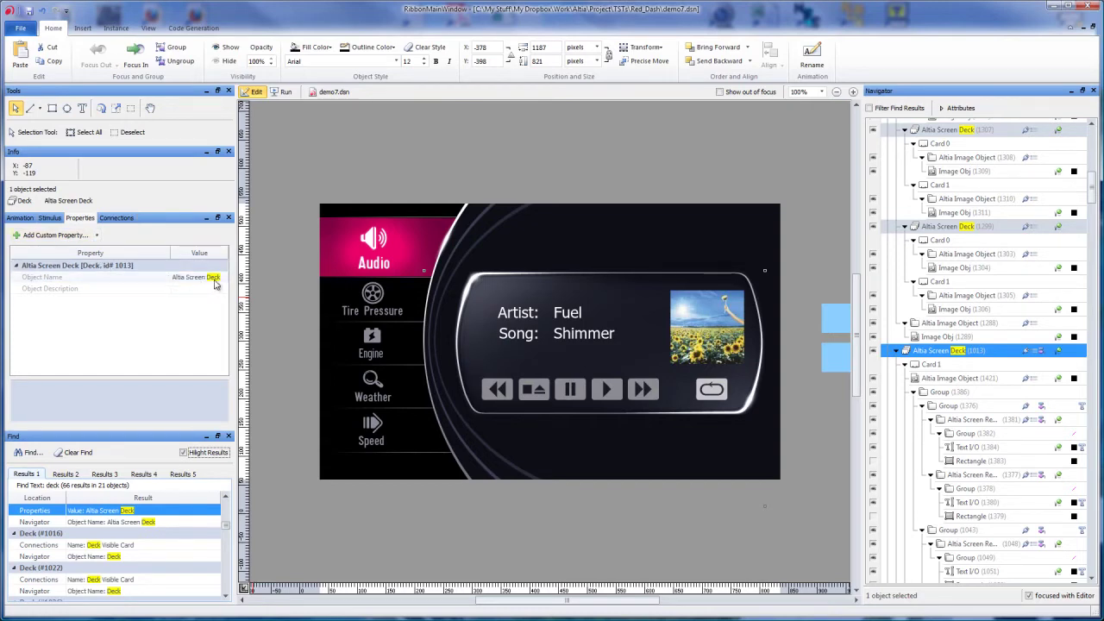
left_click(43, 522)
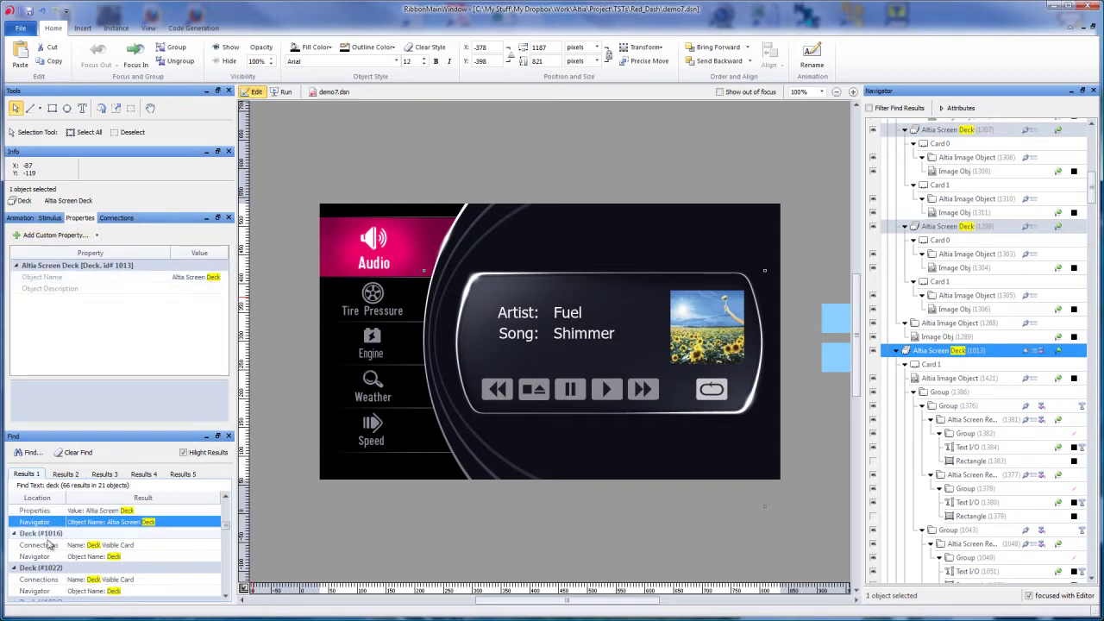
left_click(49, 545)
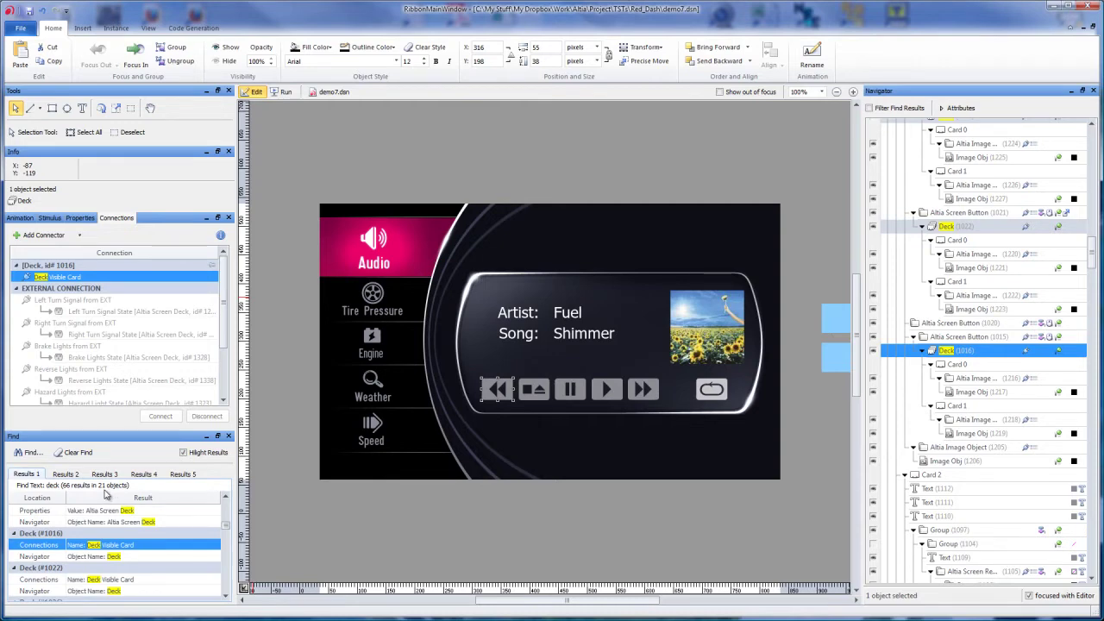
Step: Search the entire model for "obj" in the second results set and browse its matches
left_click(67, 475)
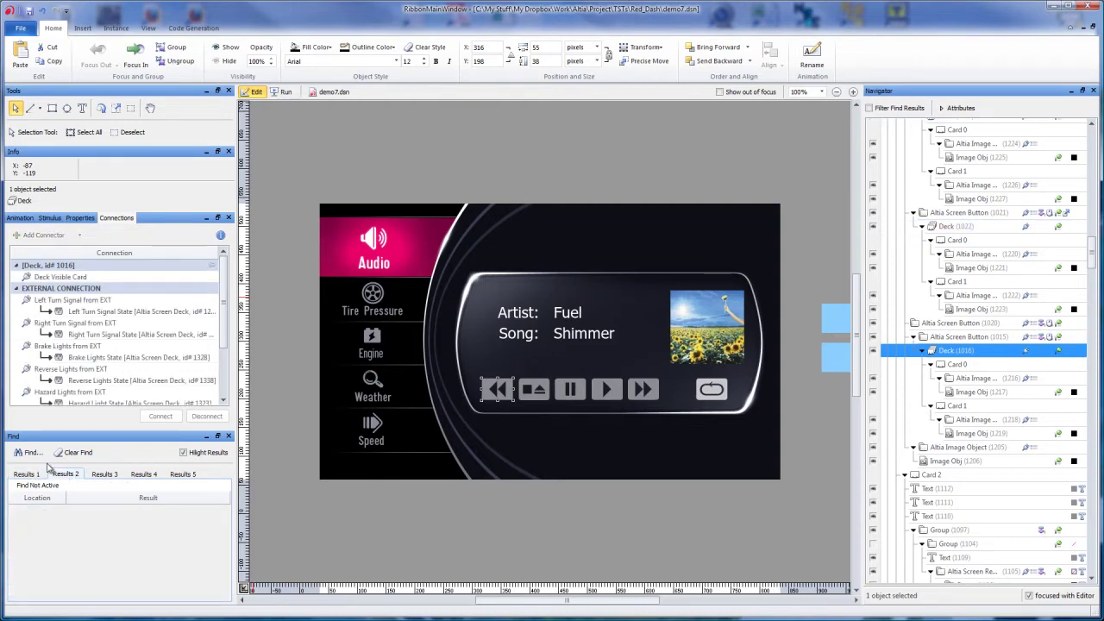
left_click(20, 455)
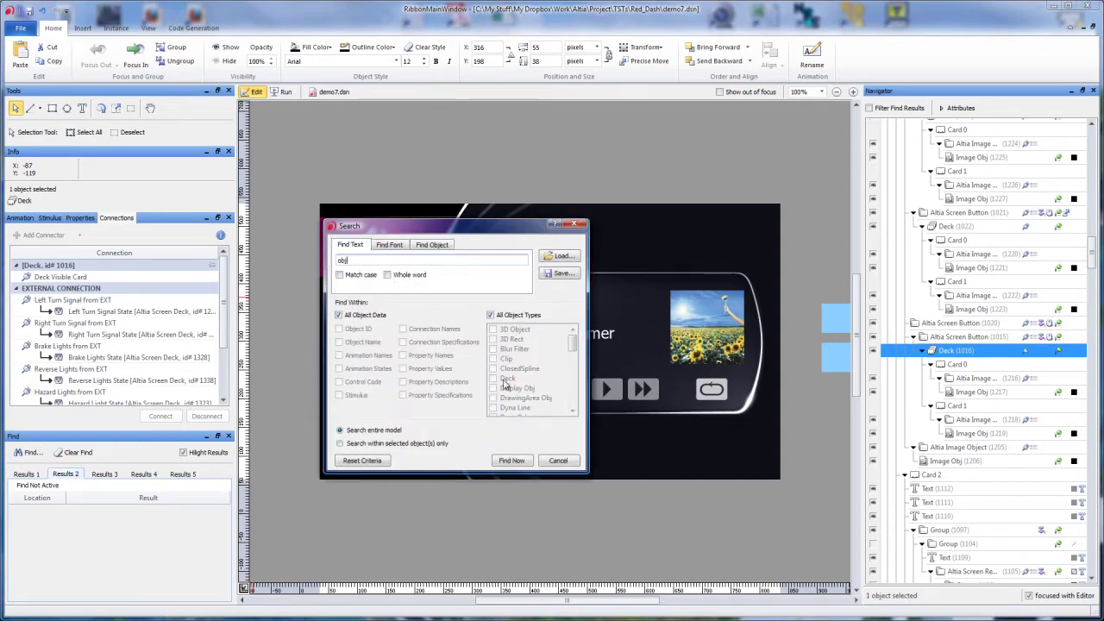
left_click(511, 460)
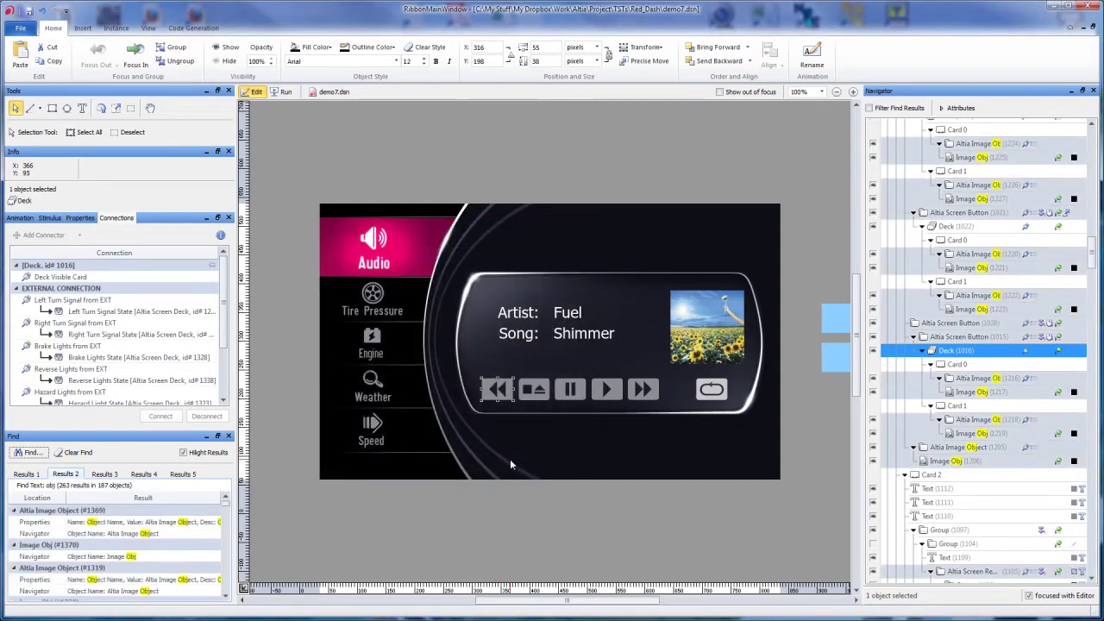
scroll(227, 509, "down", 4)
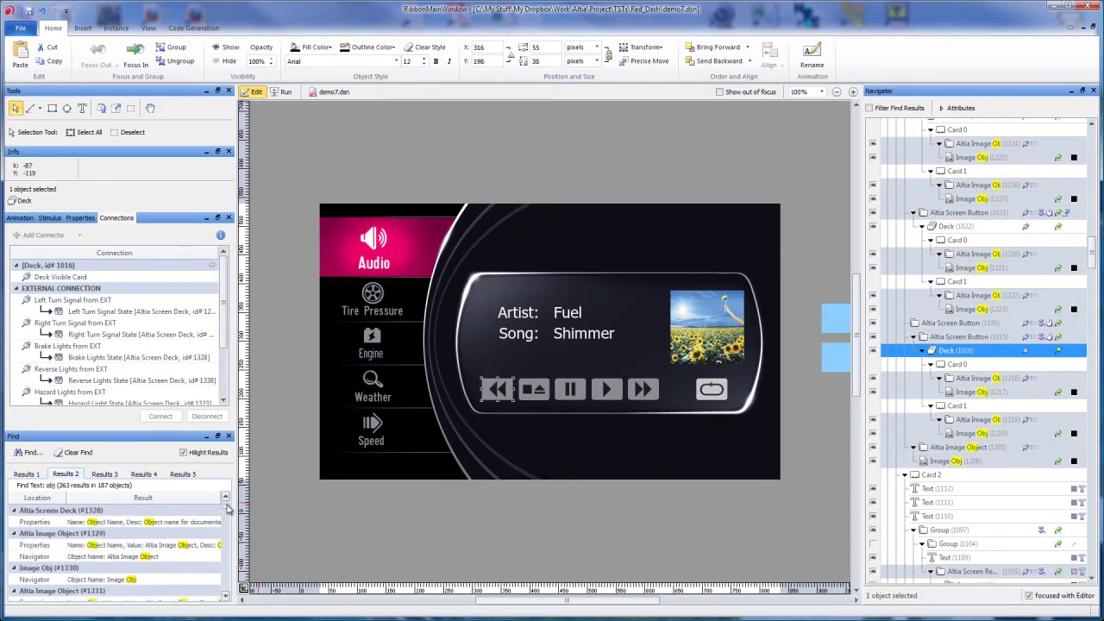
scroll(227, 515, "down", 5)
scroll(88, 565, "down", 3)
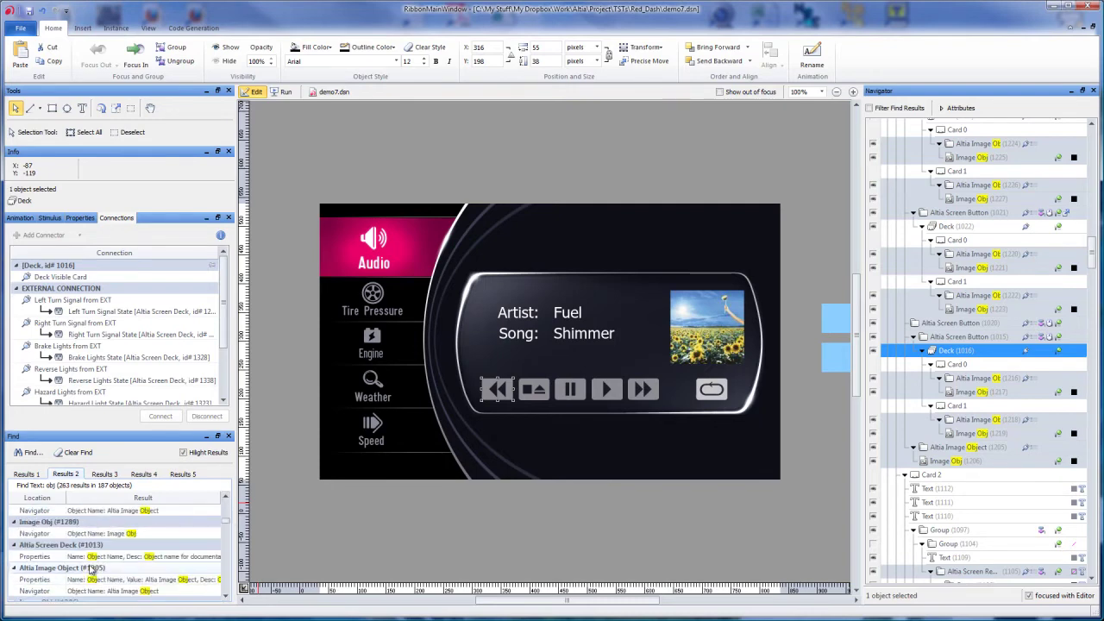
Step: Compare the "deck" and "obj" result sets, finishing on the "obj" results
left_click(25, 474)
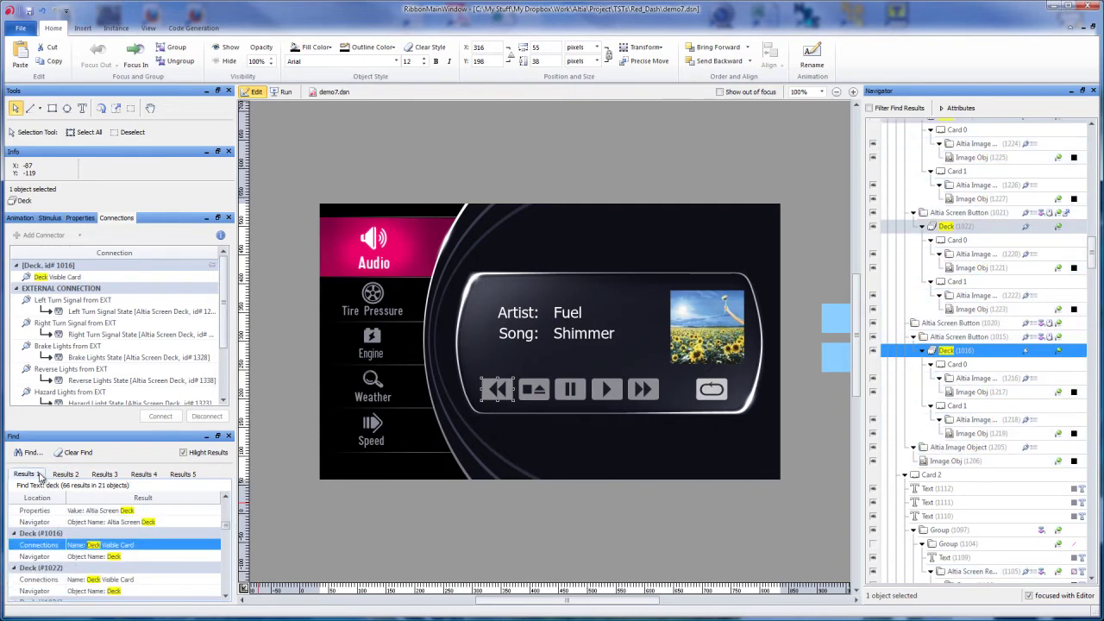
left_click(76, 477)
left_click(38, 476)
left_click(64, 475)
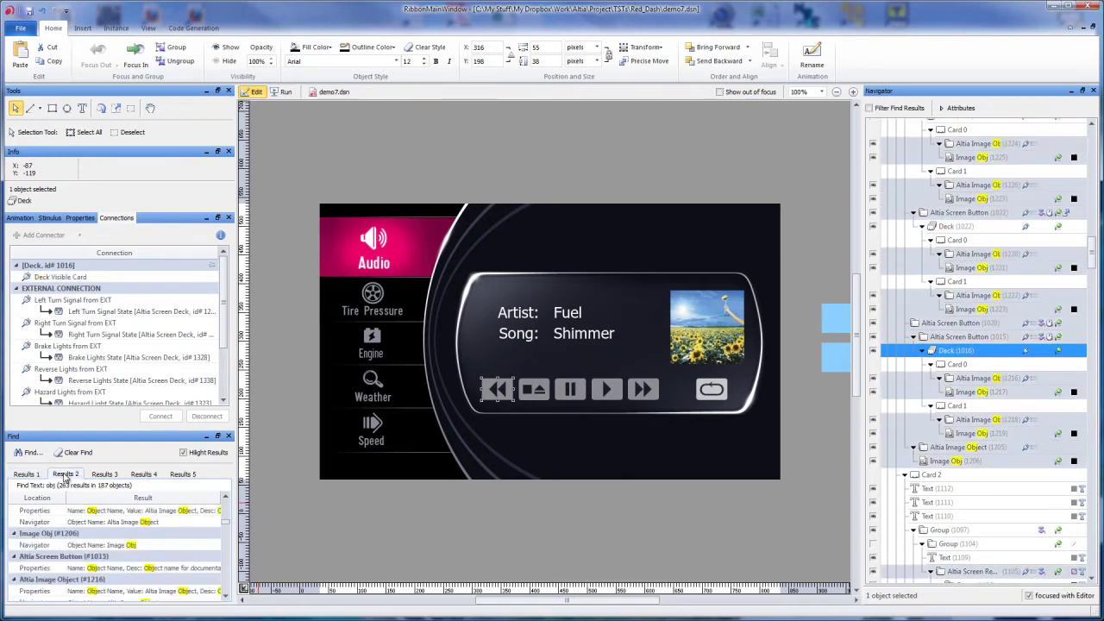
Step: Restrict the text search to animation names and animation states, the Deck object type, and selected objects only
left_click(33, 453)
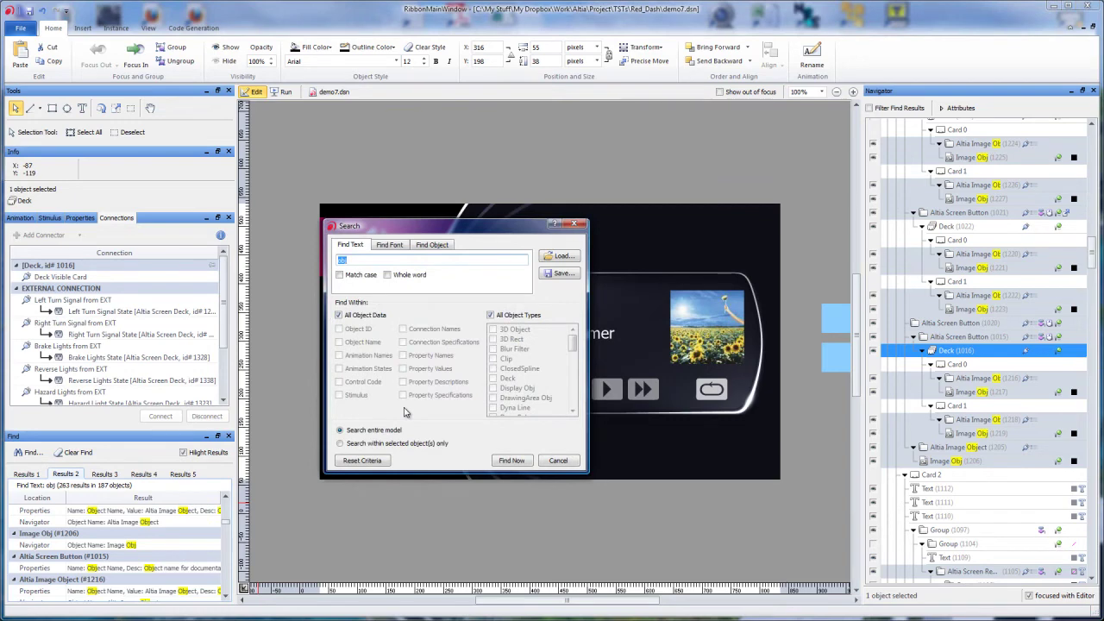
left_click(364, 315)
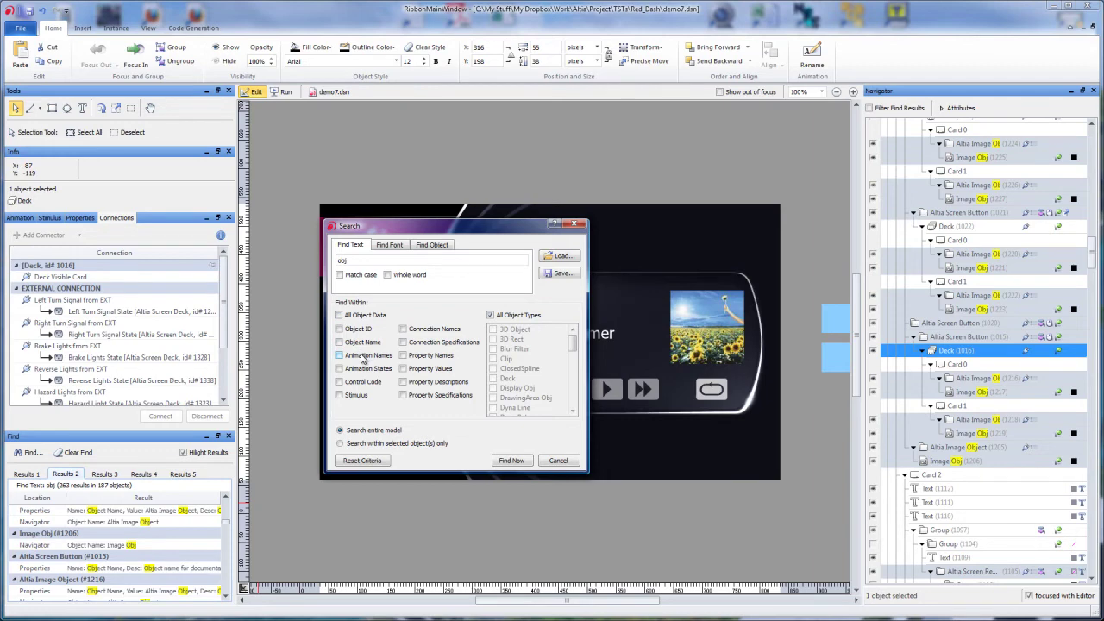
left_click(363, 356)
left_click(377, 445)
left_click(491, 315)
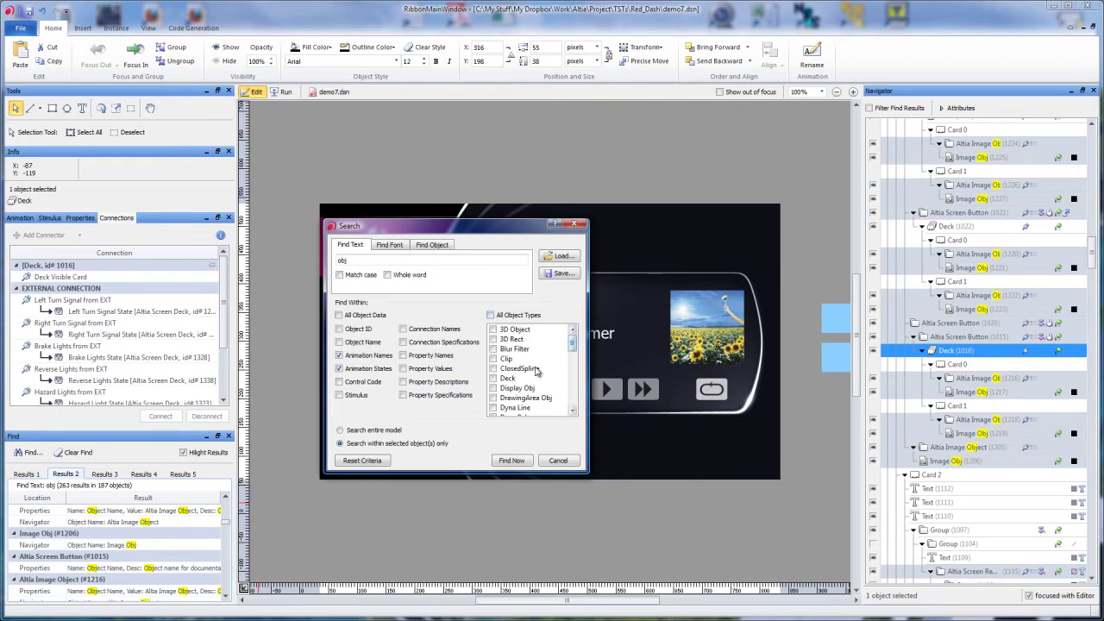
left_click(498, 380)
double_click(341, 260)
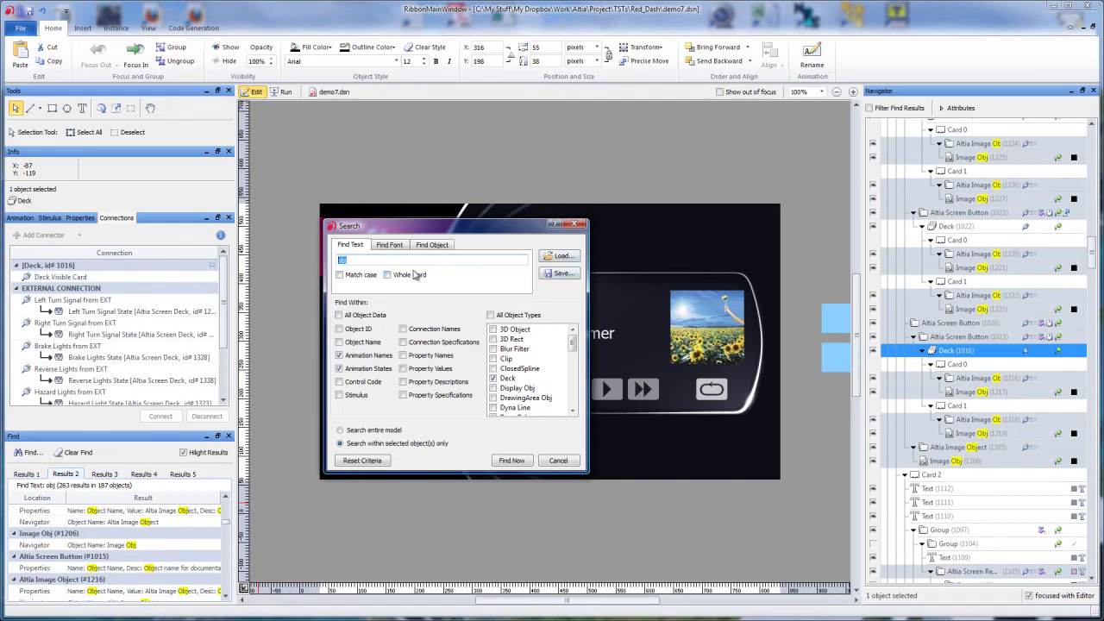
Step: Run a font search for ".*" with the Bold criterion marked, covering all object types within the selected object
left_click(389, 245)
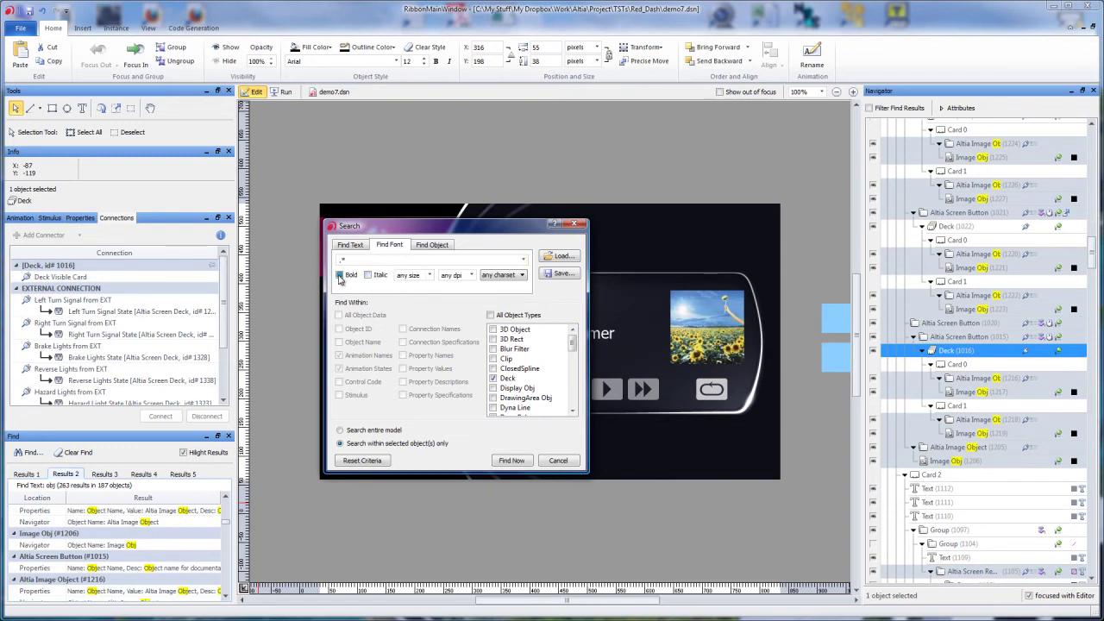
left_click(340, 276)
left_click(491, 316)
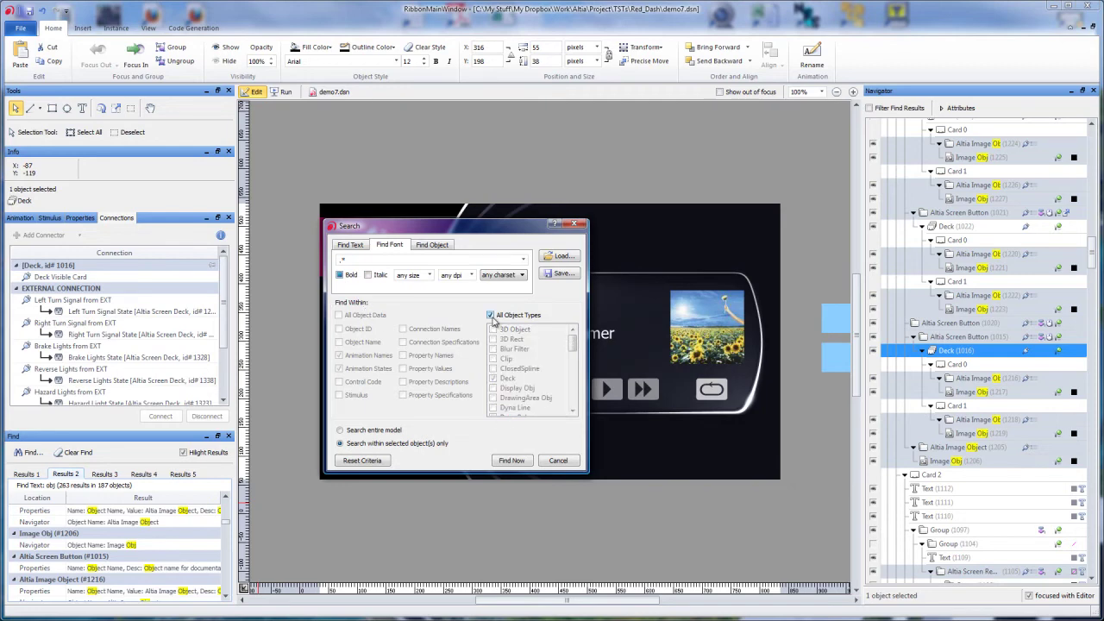
left_click(351, 246)
left_click(339, 315)
left_click(509, 460)
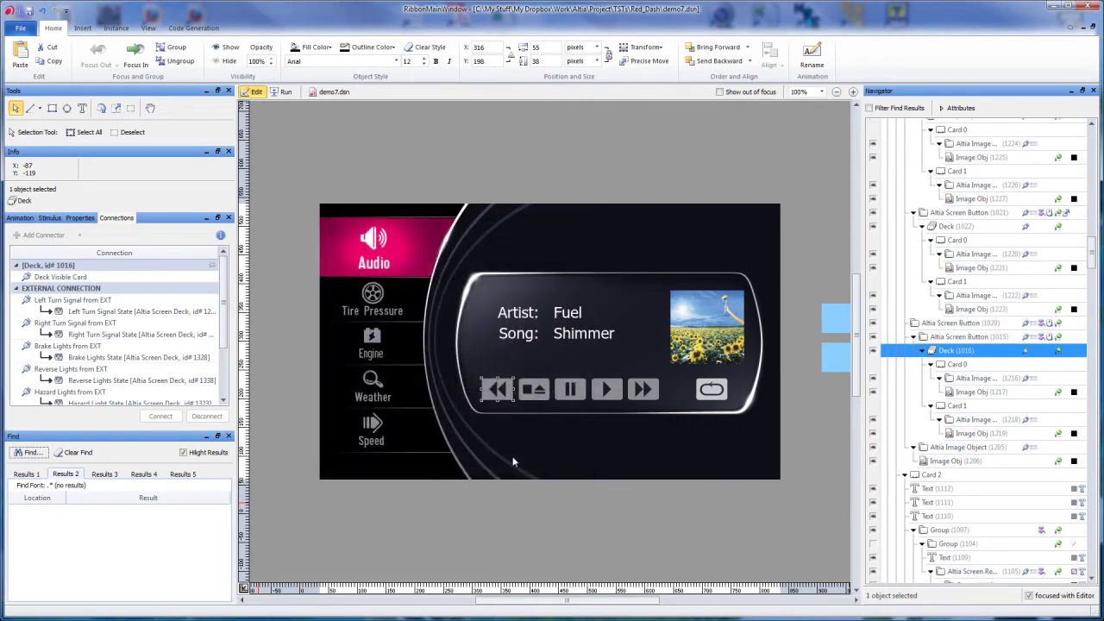
Step: Clear the font search's Bold criterion and examine the available size, DPI and character set options
left_click(41, 455)
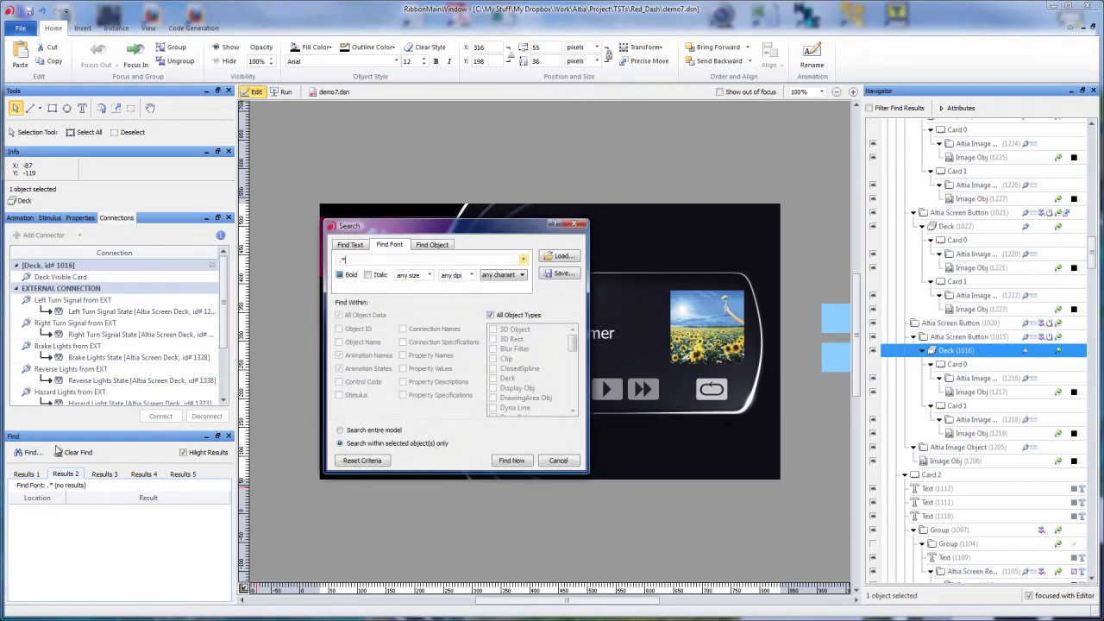
left_click(341, 275)
left_click(470, 275)
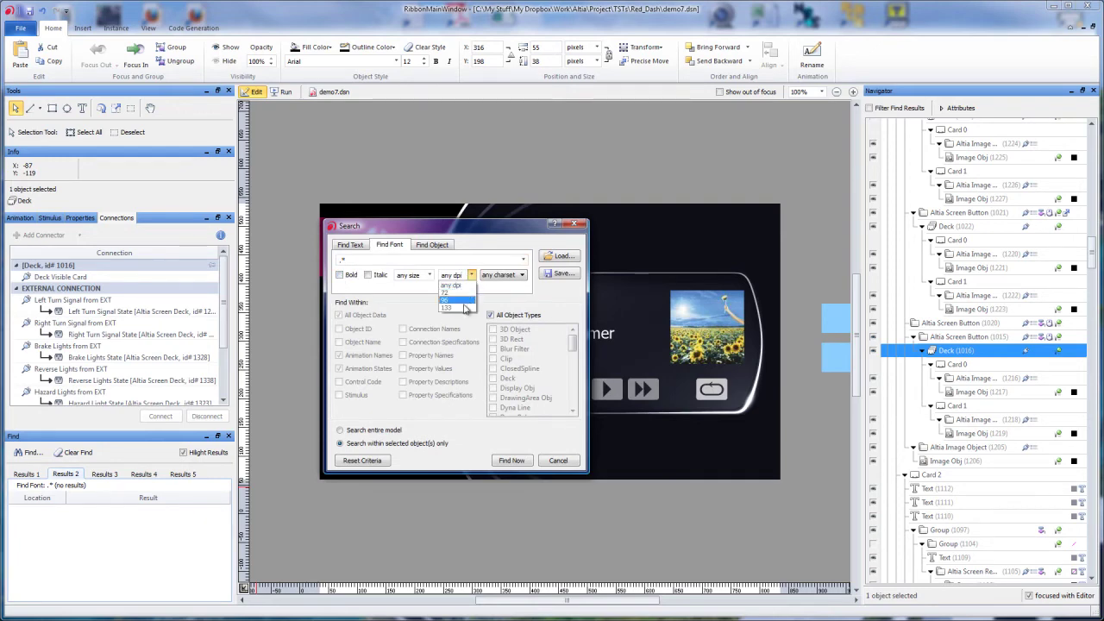
left_click(463, 330)
left_click(429, 275)
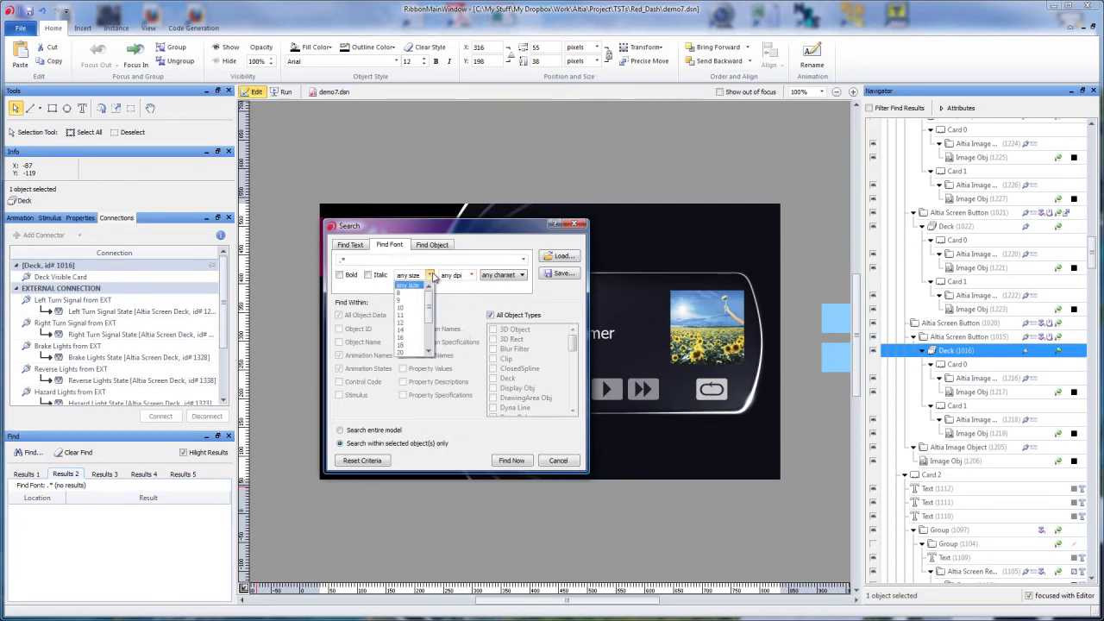
left_click_drag(429, 296, 432, 331)
left_click(469, 276)
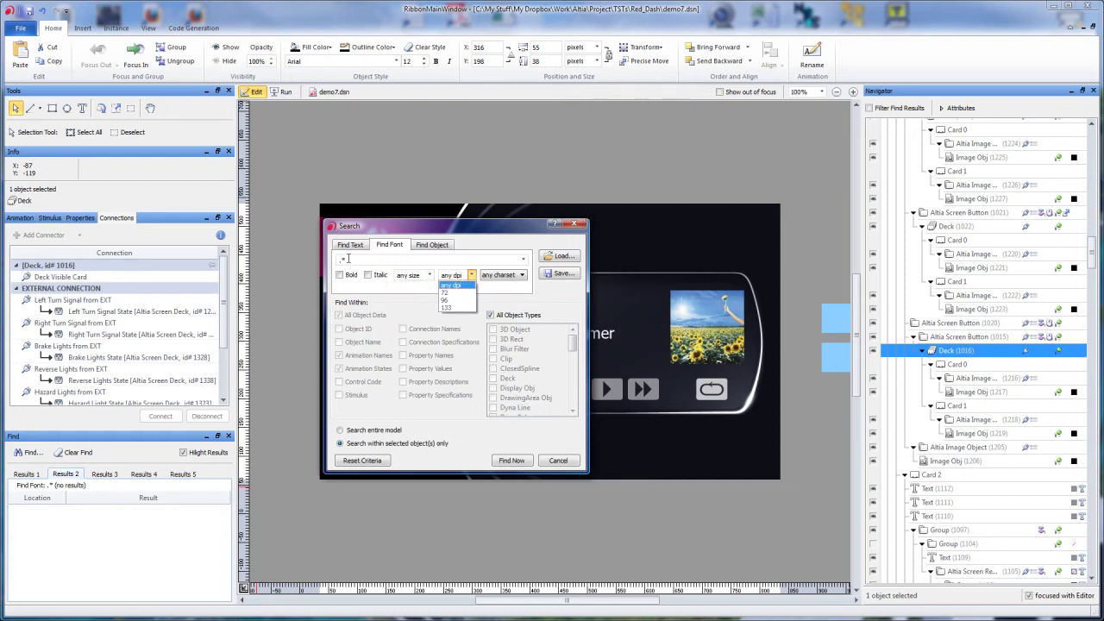
left_click(387, 316)
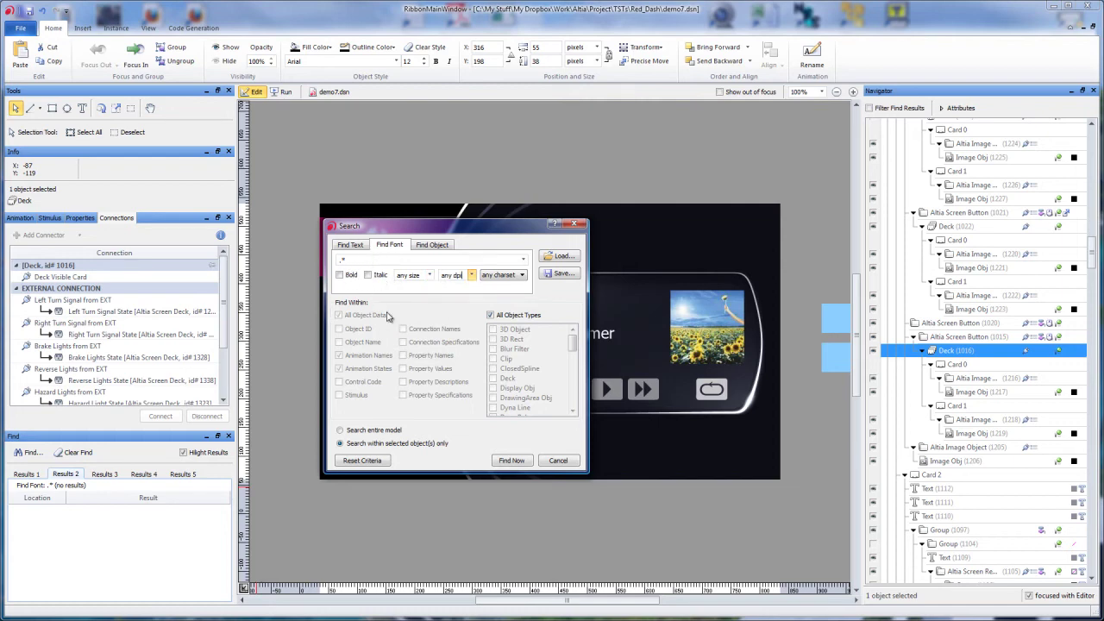
left_click(513, 276)
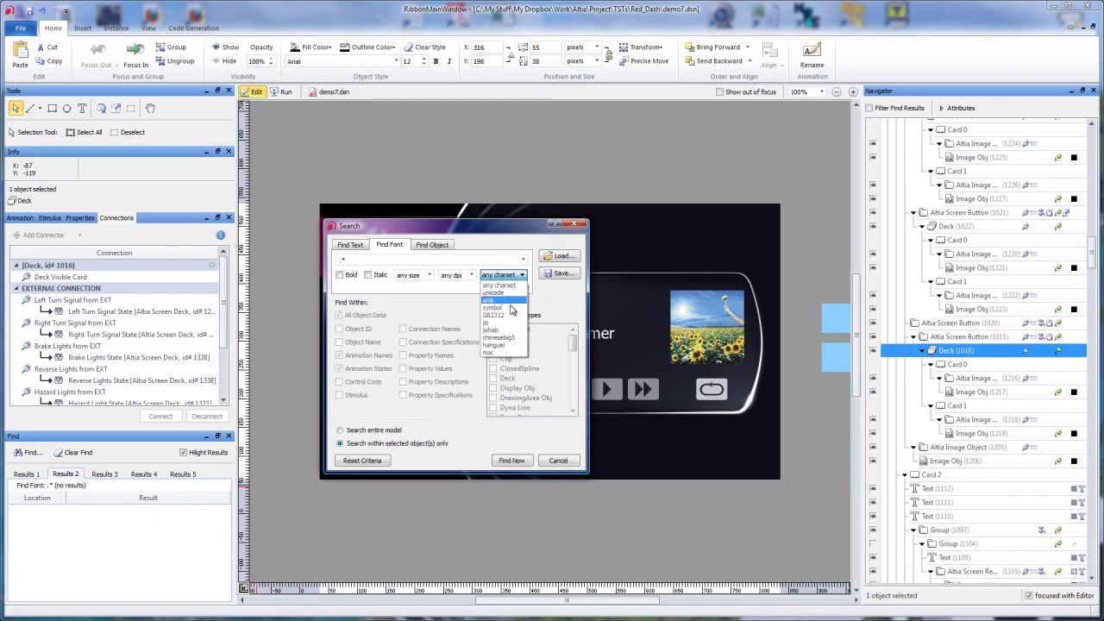
left_click(421, 316)
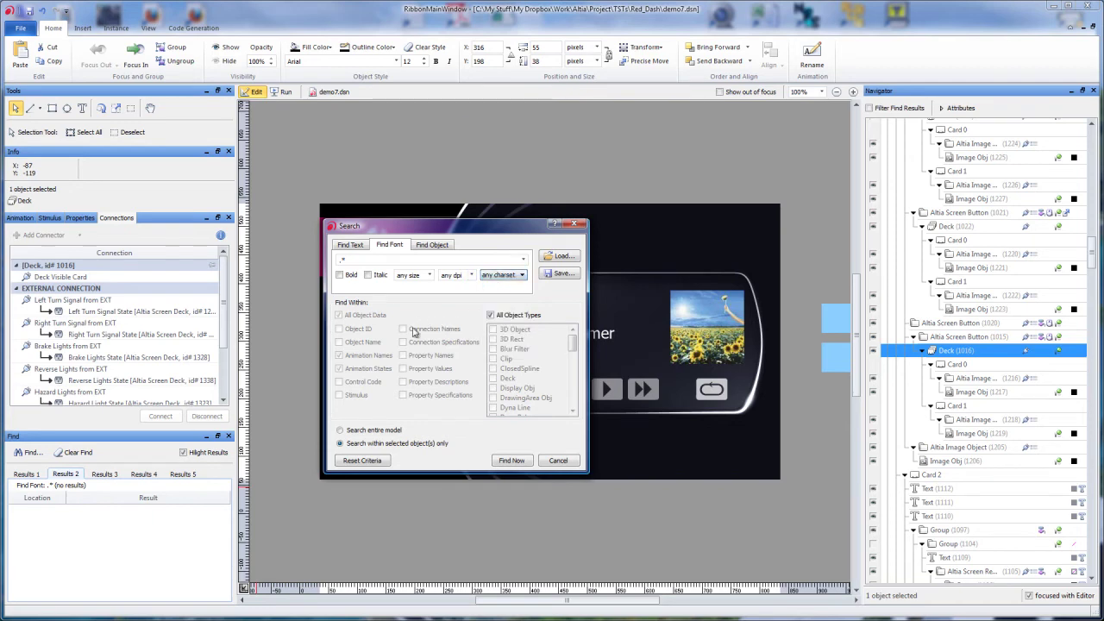
Step: Compare the criteria offered by the text, font and object searches, then close the search without running it
left_click(357, 246)
left_click(390, 246)
left_click(424, 247)
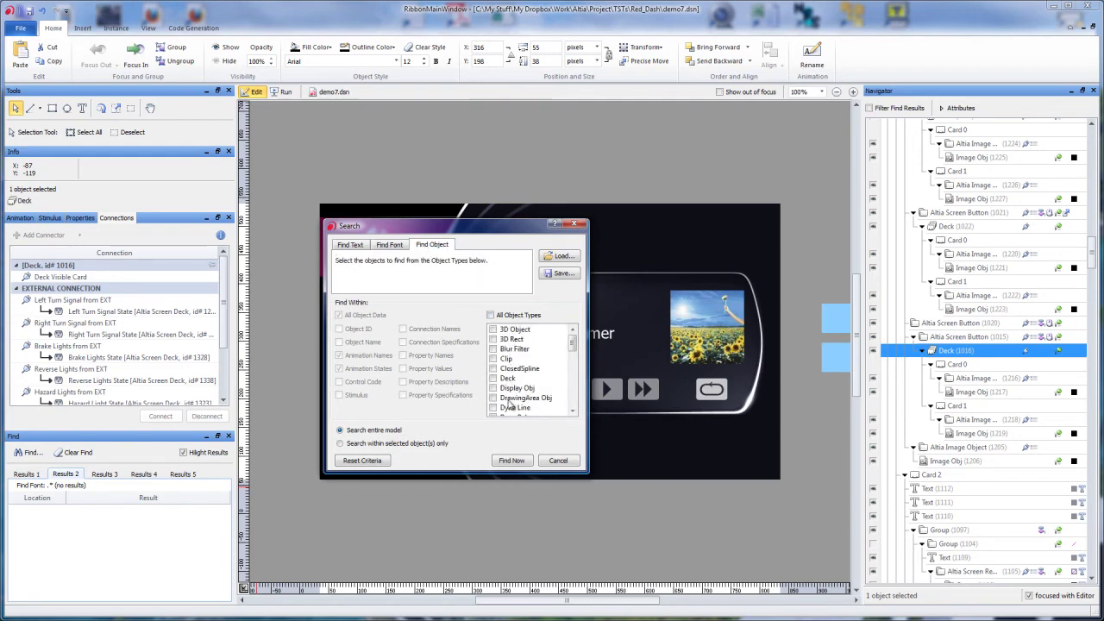
left_click(389, 245)
left_click(352, 245)
left_click(389, 245)
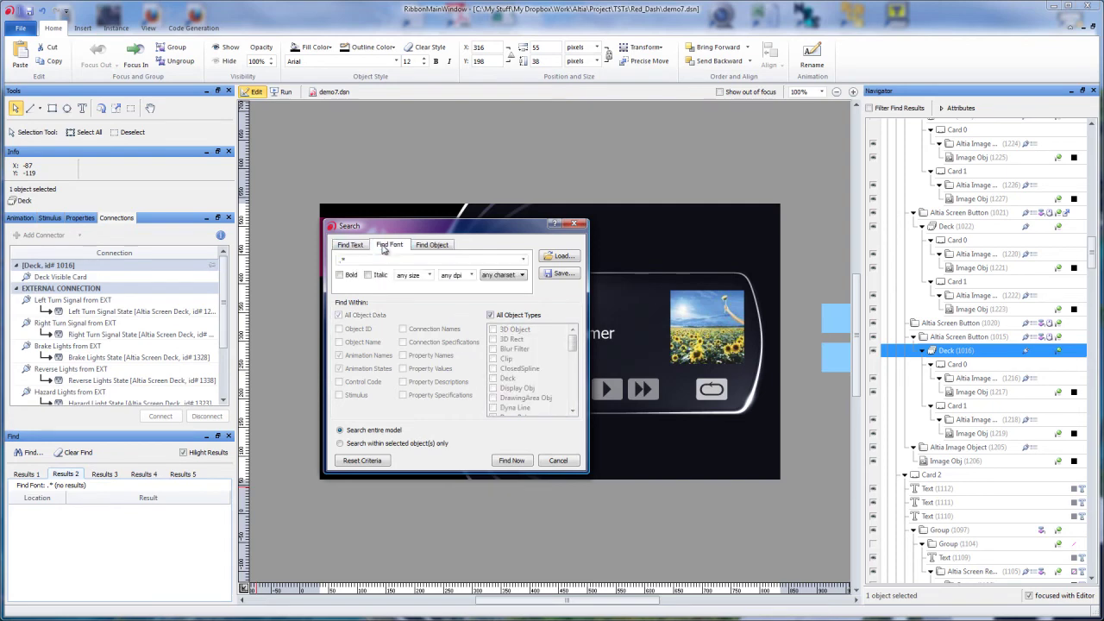
left_click(352, 246)
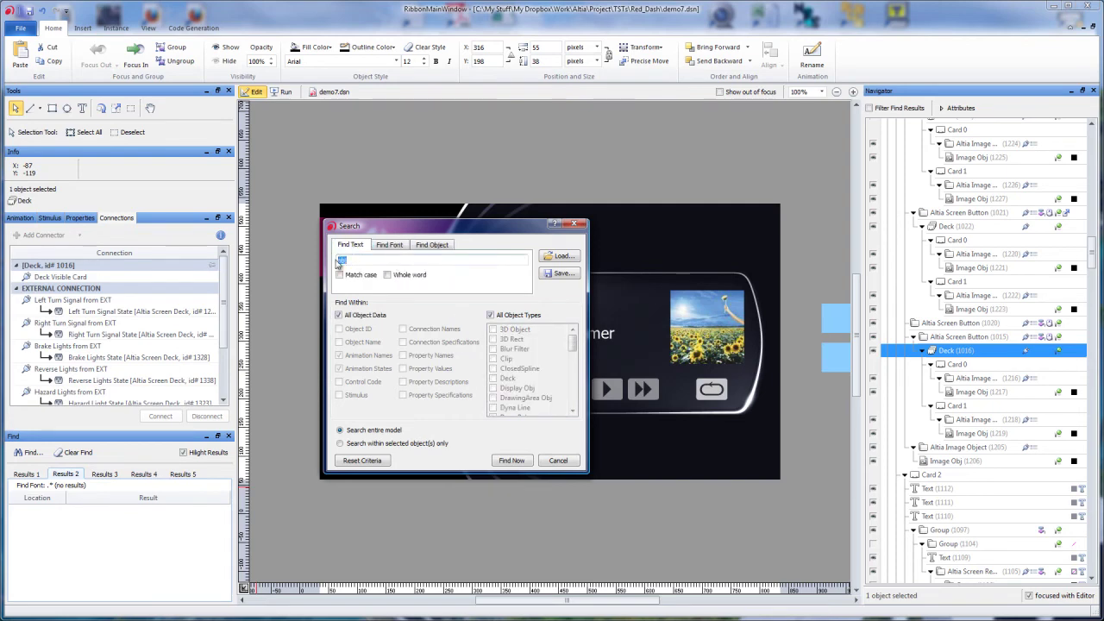
left_click(389, 245)
left_click(431, 246)
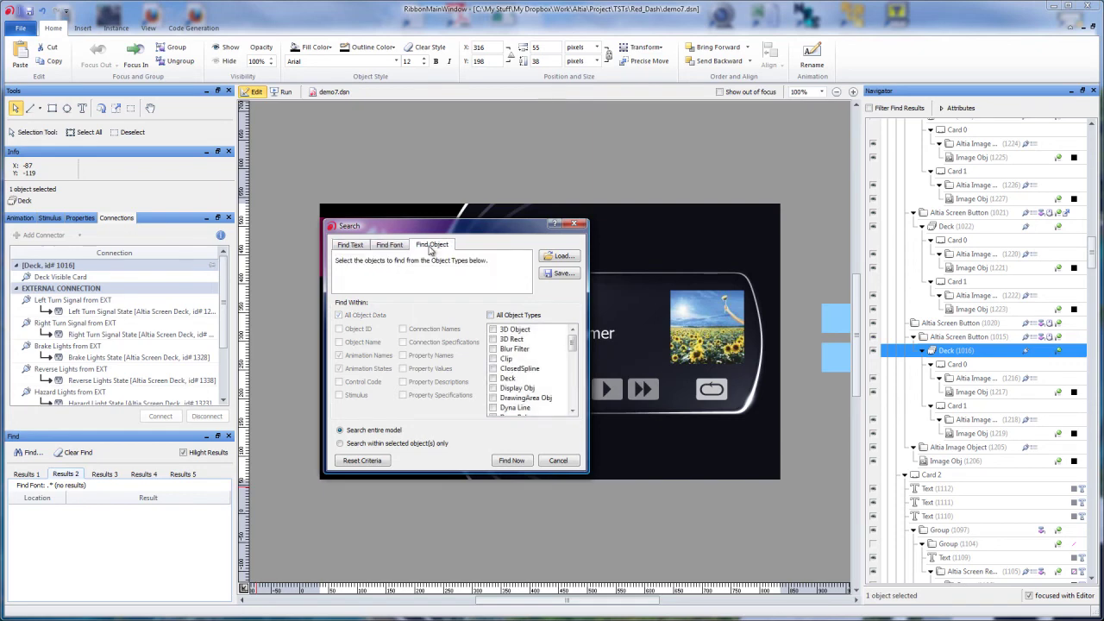
left_click(353, 246)
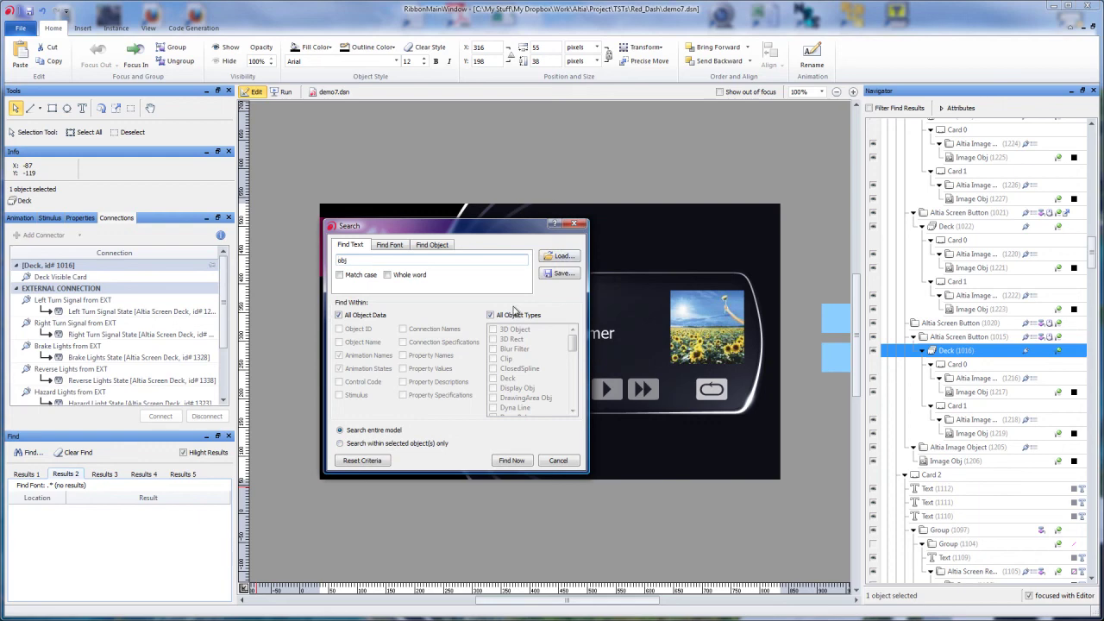
left_click(575, 225)
Step: Return to the "deck" results, go to the Connections and Navigator matches of Deck #1022, and browse further matches
left_click(31, 474)
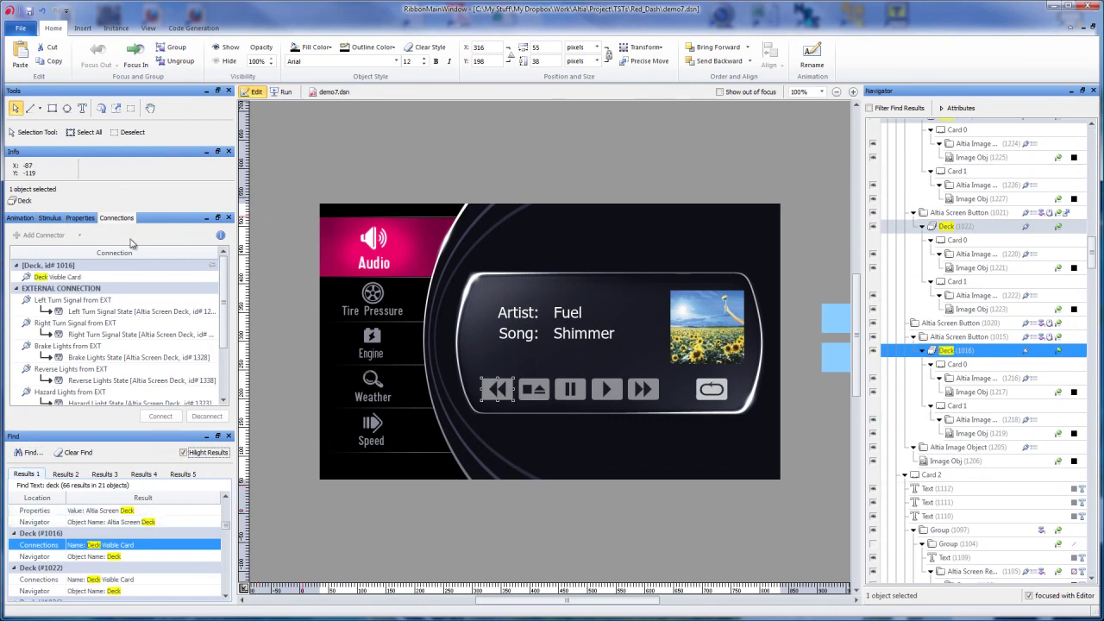
left_click(41, 580)
left_click(40, 592)
scroll(42, 588, "down", 5)
scroll(42, 588, "up", 1)
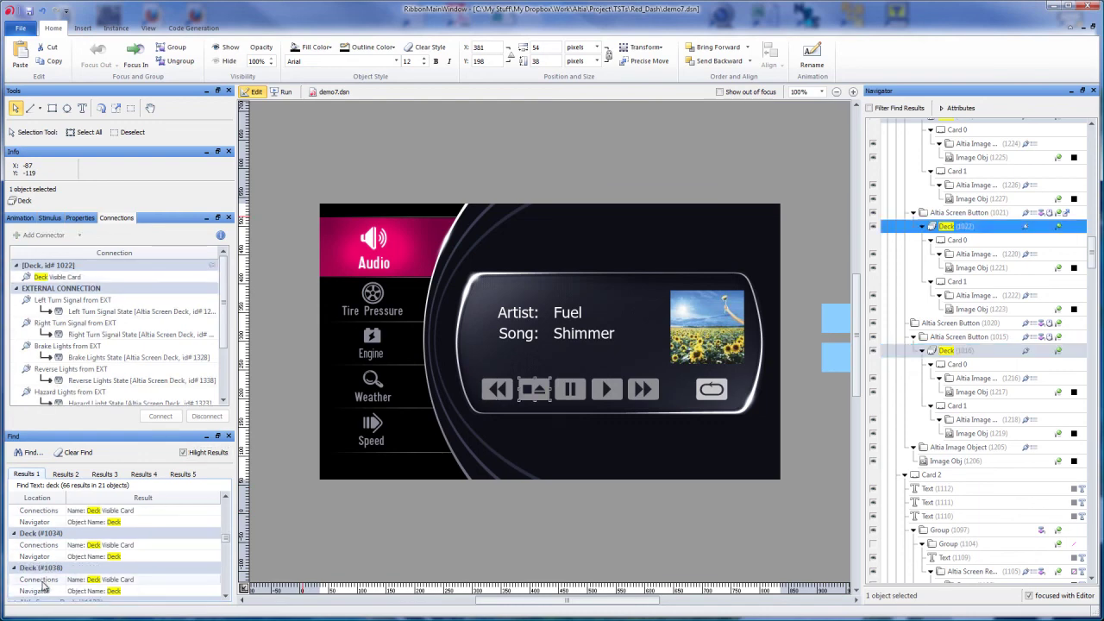